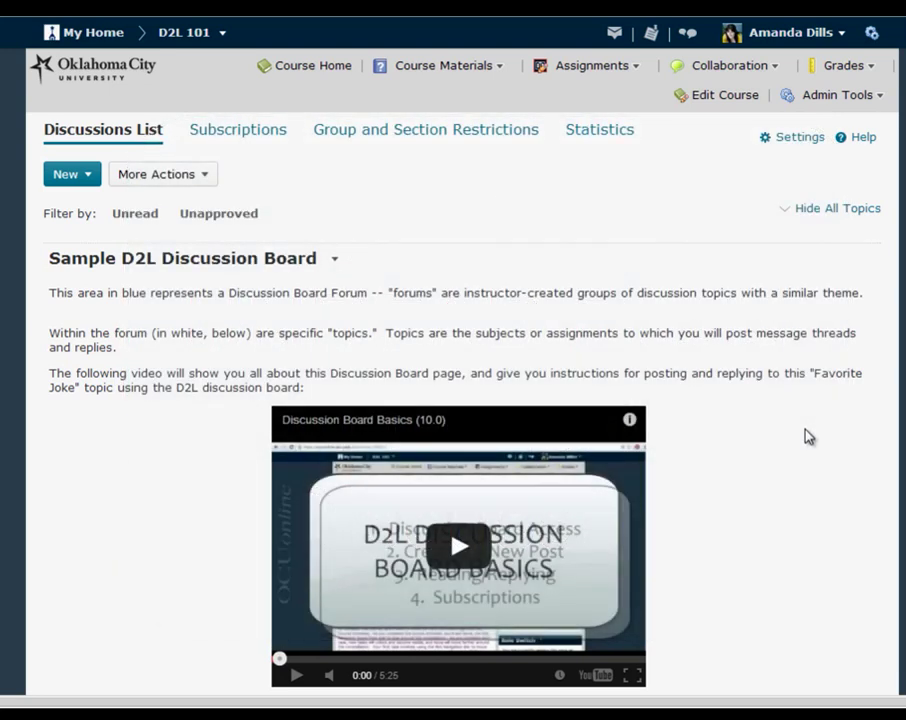
# - Open the sample favorite joke topic and look through its thread list for threads marked as unread
pyautogui.scroll(-6, 810, 433)
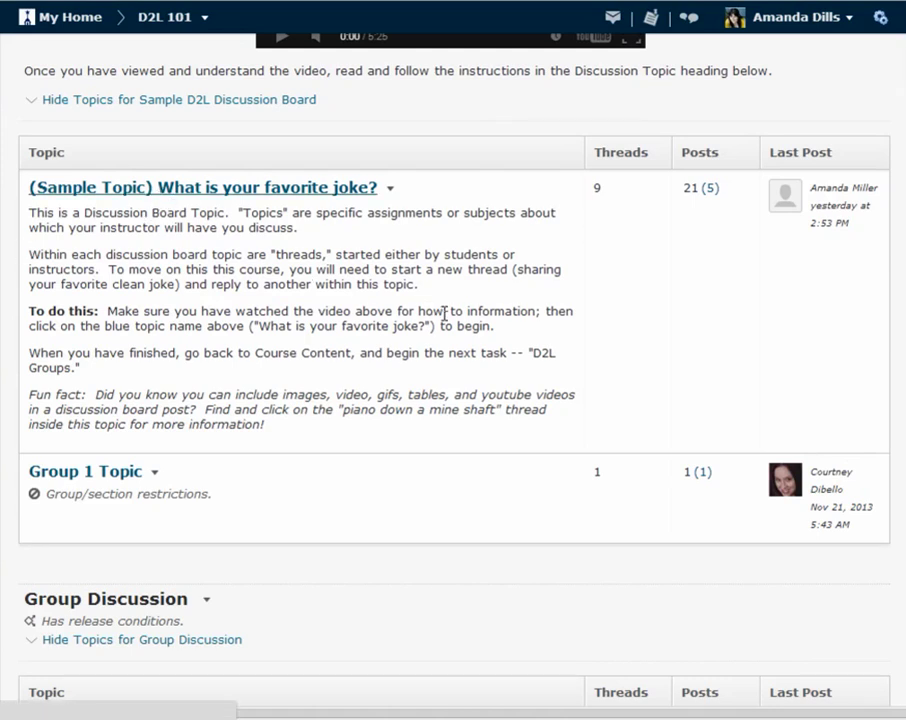
pyautogui.scroll(-3, 600, 463)
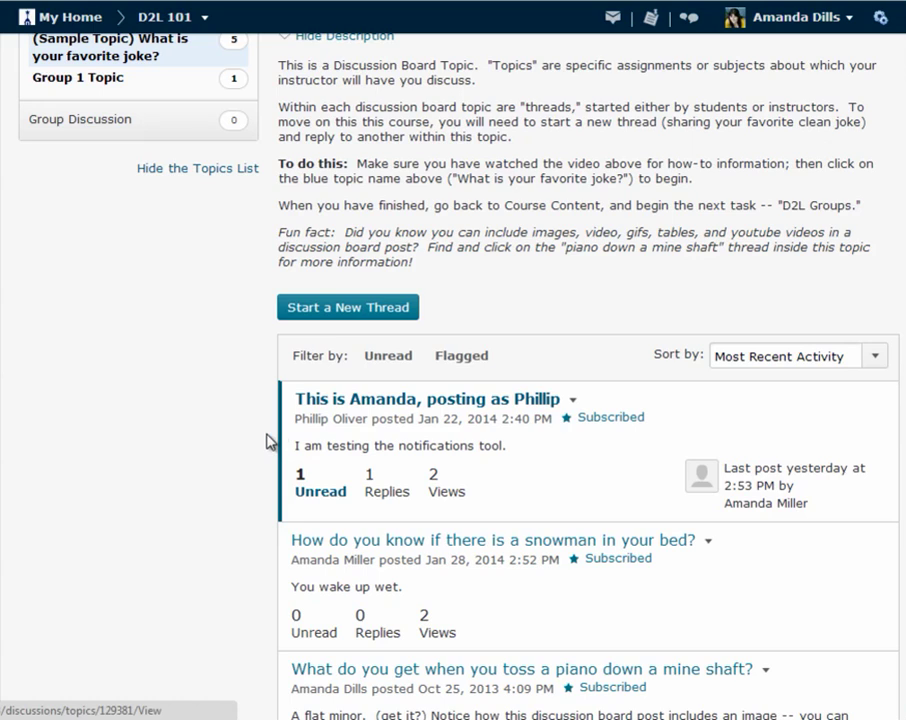
pyautogui.scroll(-5, 232, 492)
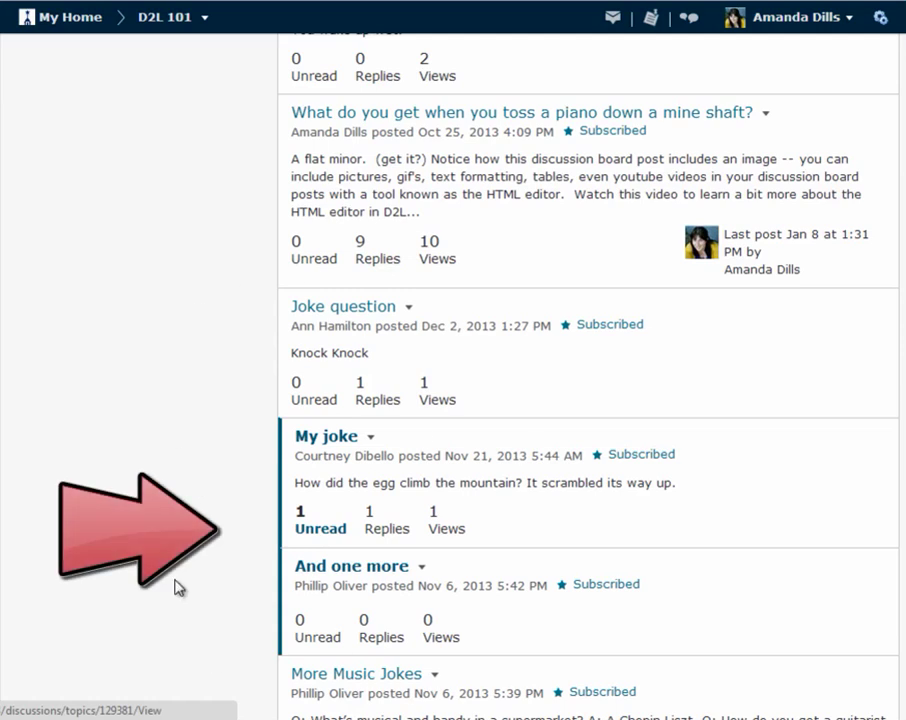
pyautogui.scroll(-3, 222, 440)
pyautogui.scroll(7, 221, 441)
pyautogui.scroll(3, 221, 441)
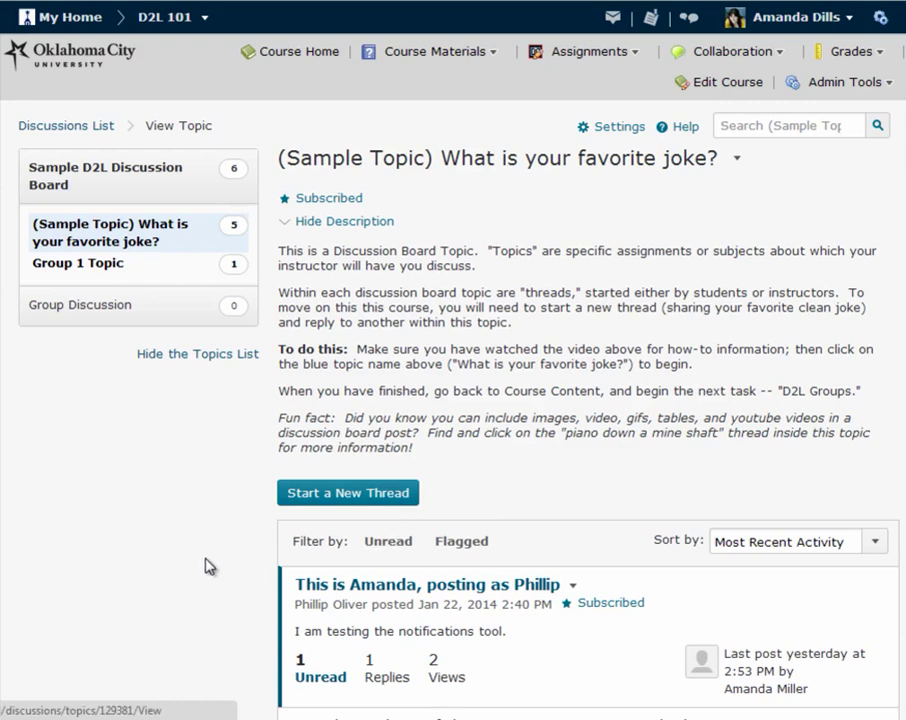
# - Filter the topic's threads by Unread and view the unread reply in the notifications test thread, returning to the topic
pyautogui.scroll(-3, 216, 566)
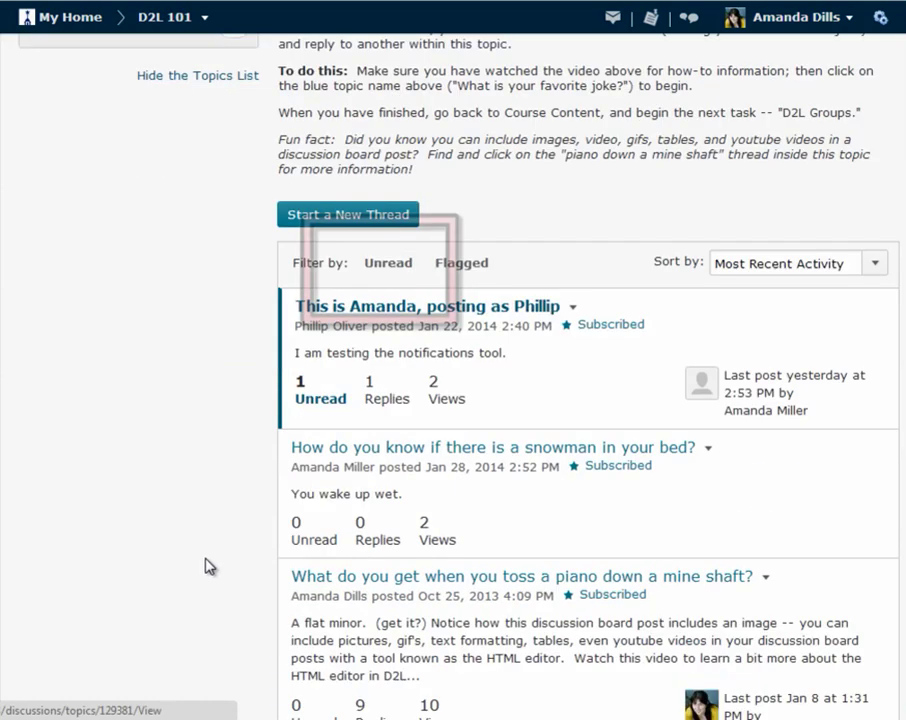
pyautogui.click(388, 266)
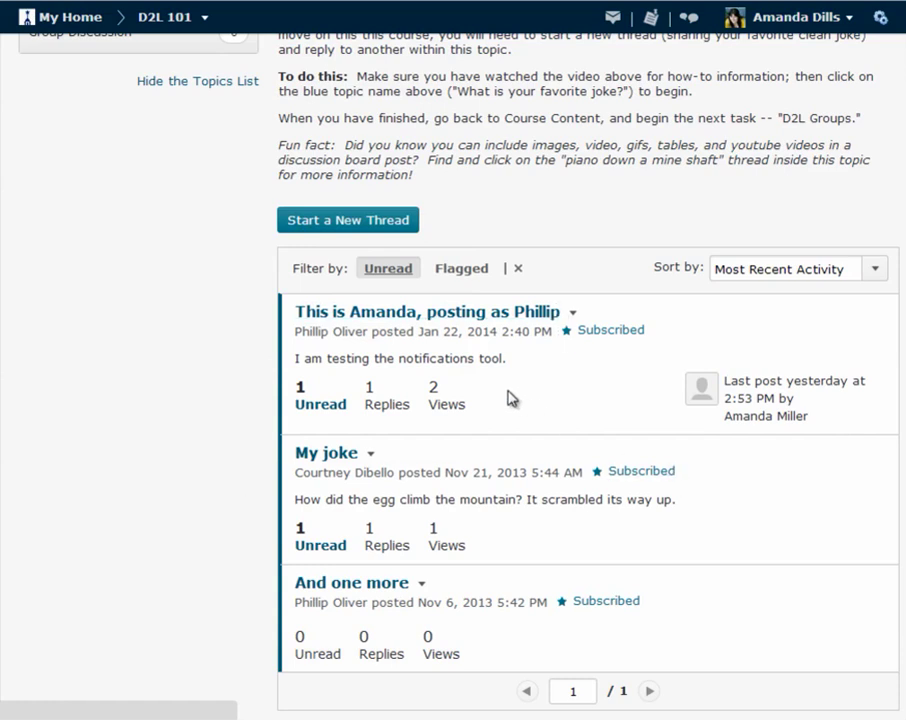
pyautogui.click(366, 320)
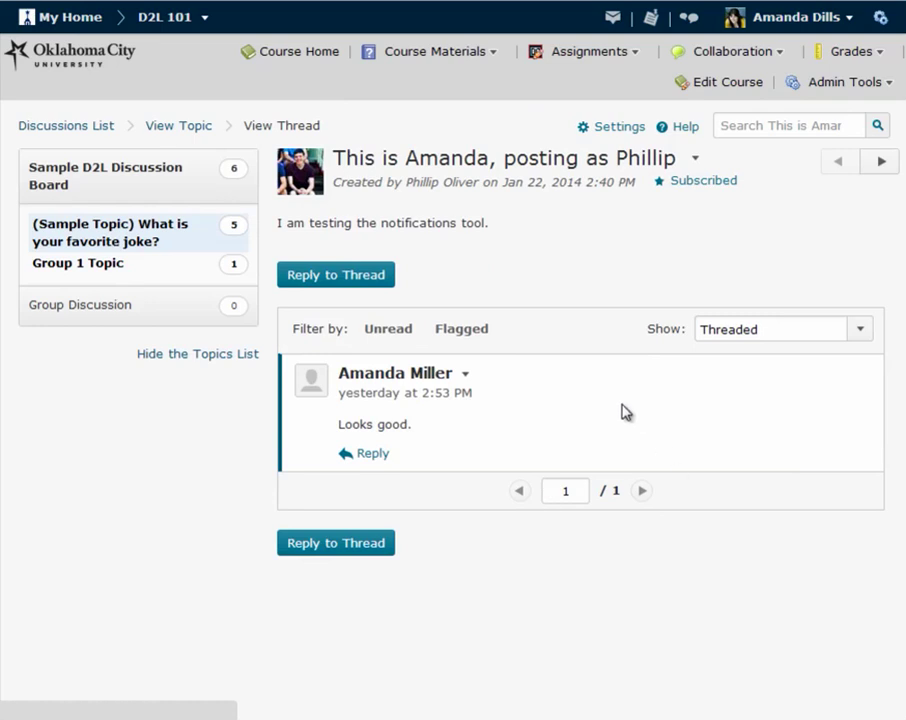
pyautogui.hotkey('alt', 'Left')
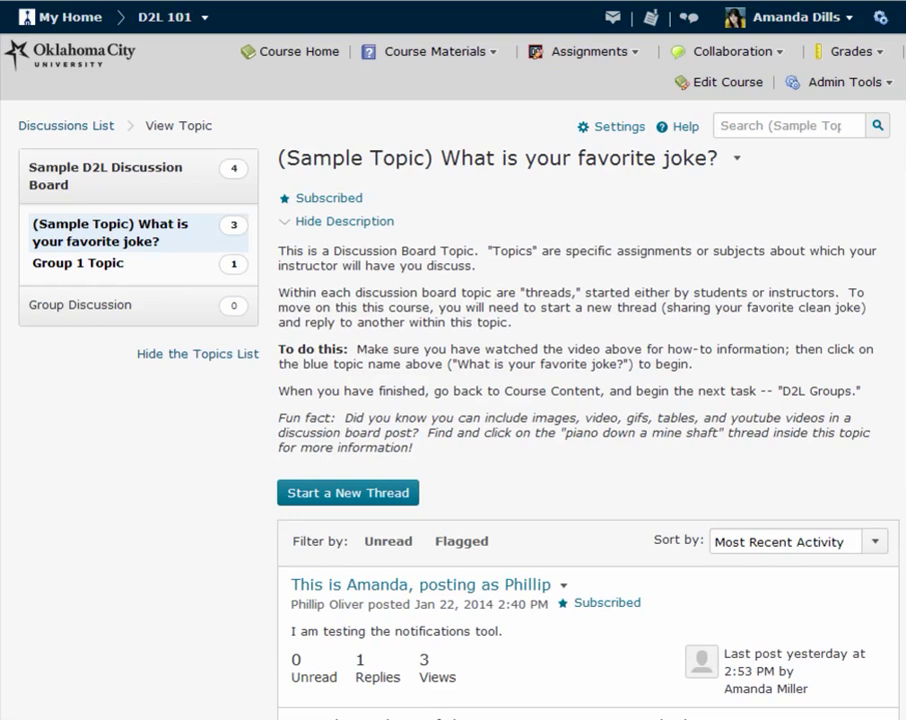
# - Examine the sorting options available for the topic's thread list without changing the sort order
pyautogui.scroll(-2, 590, 400)
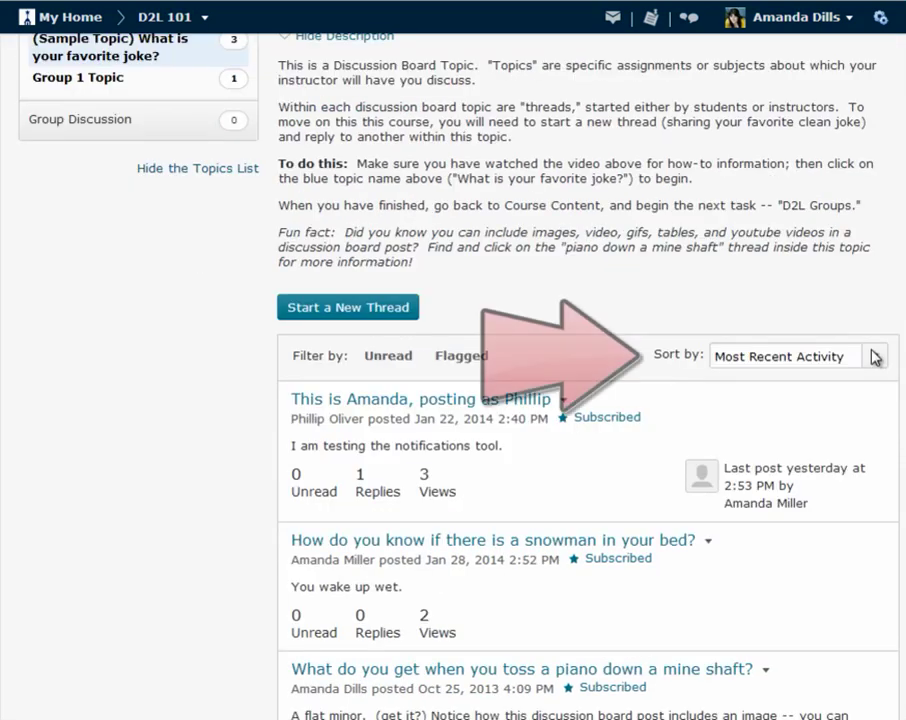
pyautogui.click(875, 357)
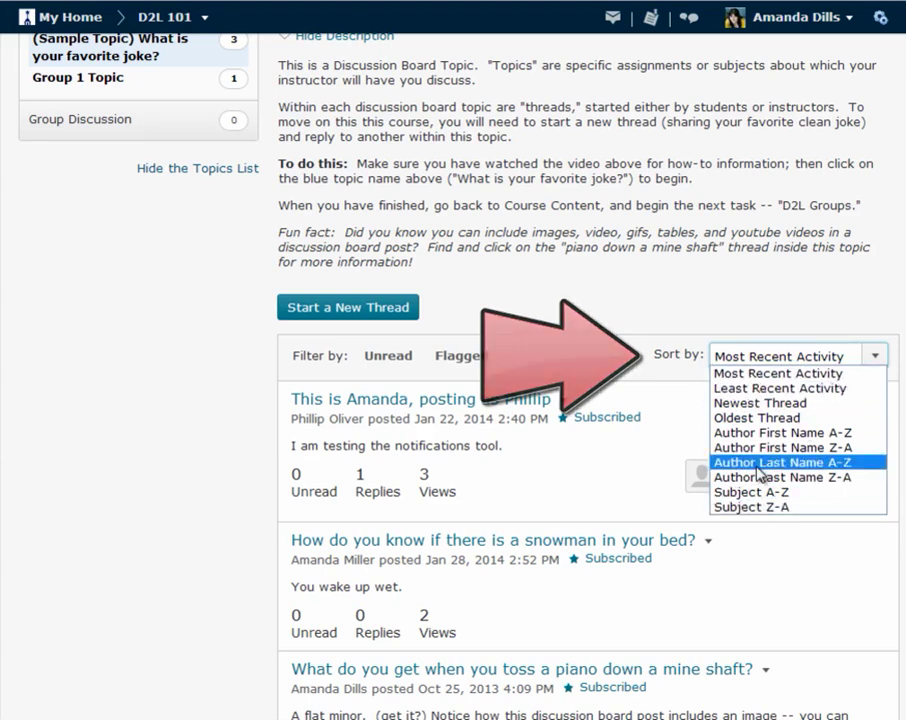
pyautogui.press('Escape')
# - Search the favorite joke topic for a student's first name and review the matching threads
pyautogui.scroll(2, 755, 300)
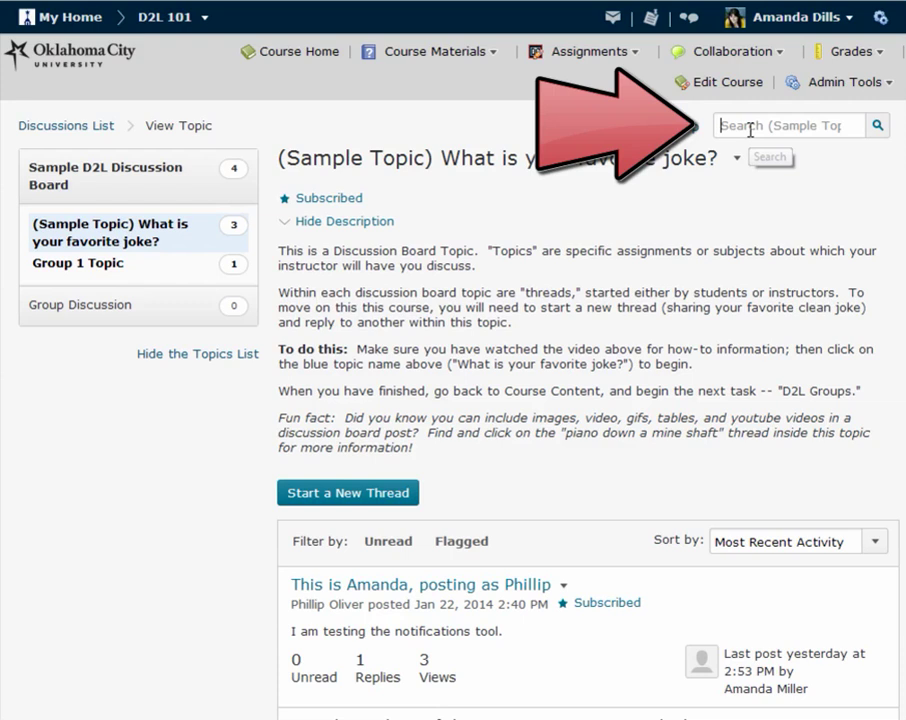
pyautogui.write('phillip')
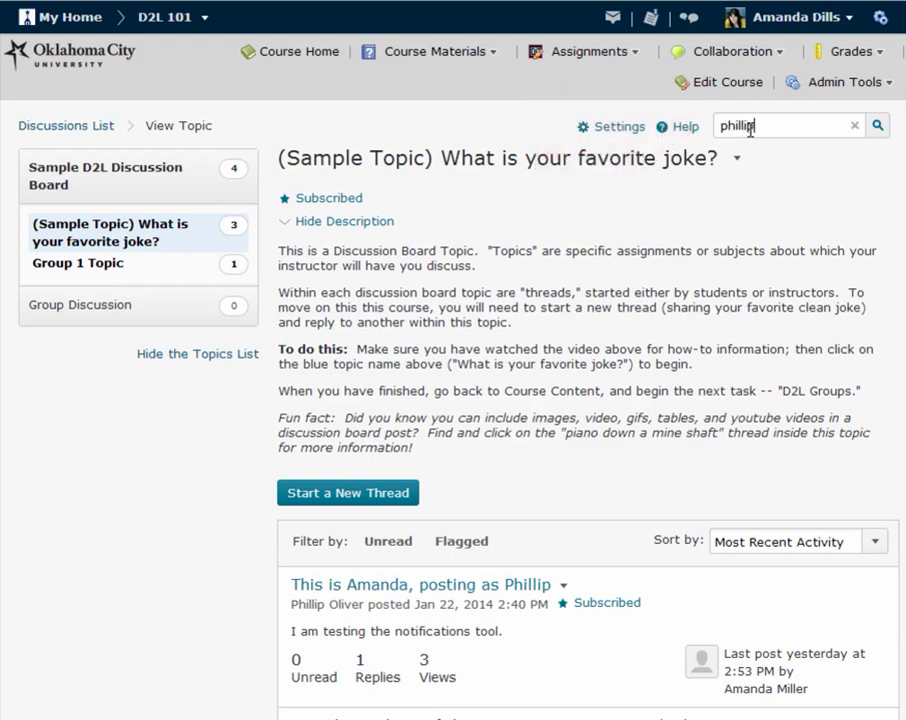
pyautogui.press('Return')
pyautogui.scroll(-3, 640, 404)
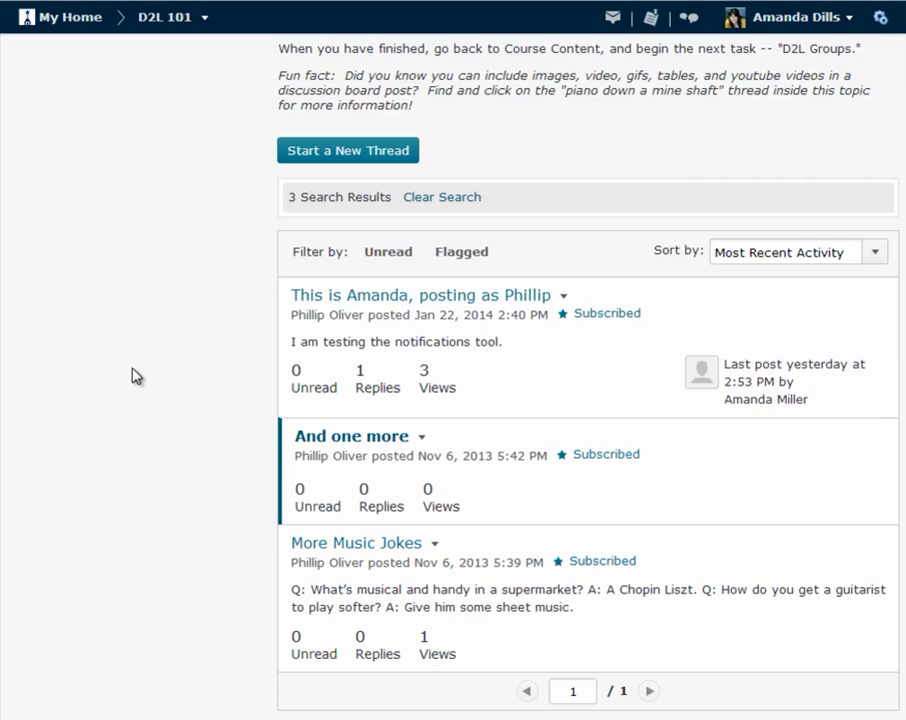
# - Return to the Discussions List and check the unread post count of the favorite joke topic
pyautogui.scroll(5, 146, 390)
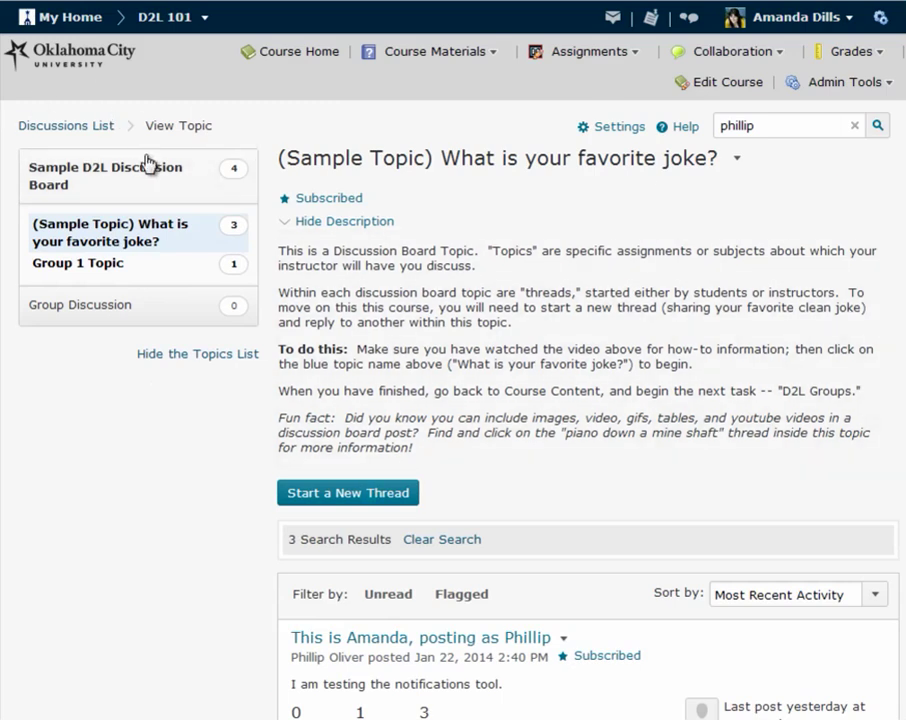
pyautogui.click(62, 128)
pyautogui.scroll(-3, 131, 470)
pyautogui.scroll(-2, 131, 473)
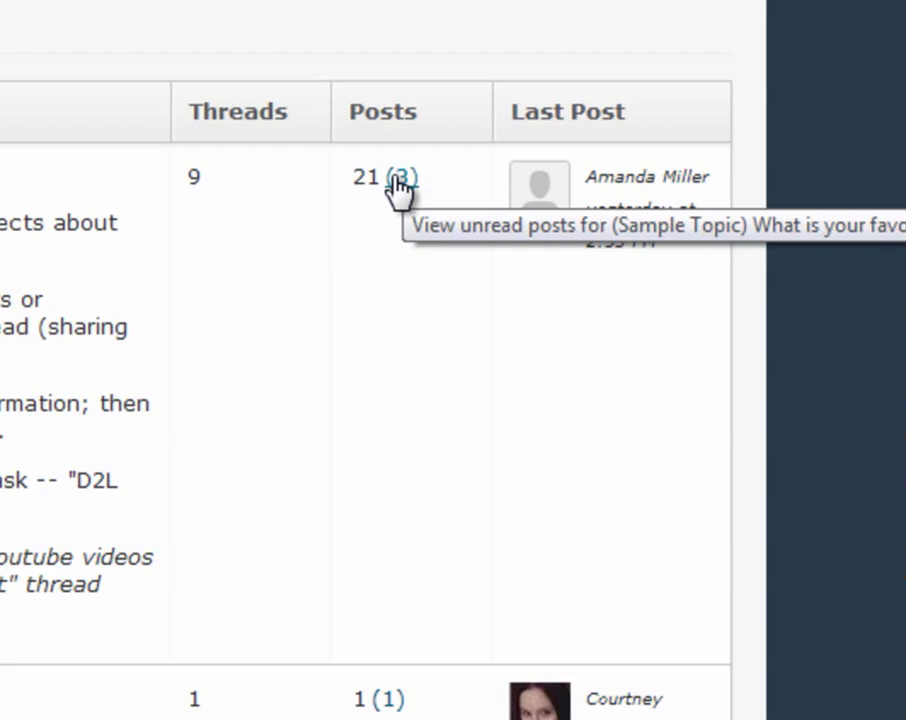
# - Open the favorite joke topic's unread posts and read the unread reply in the "My joke" thread
pyautogui.click(401, 182)
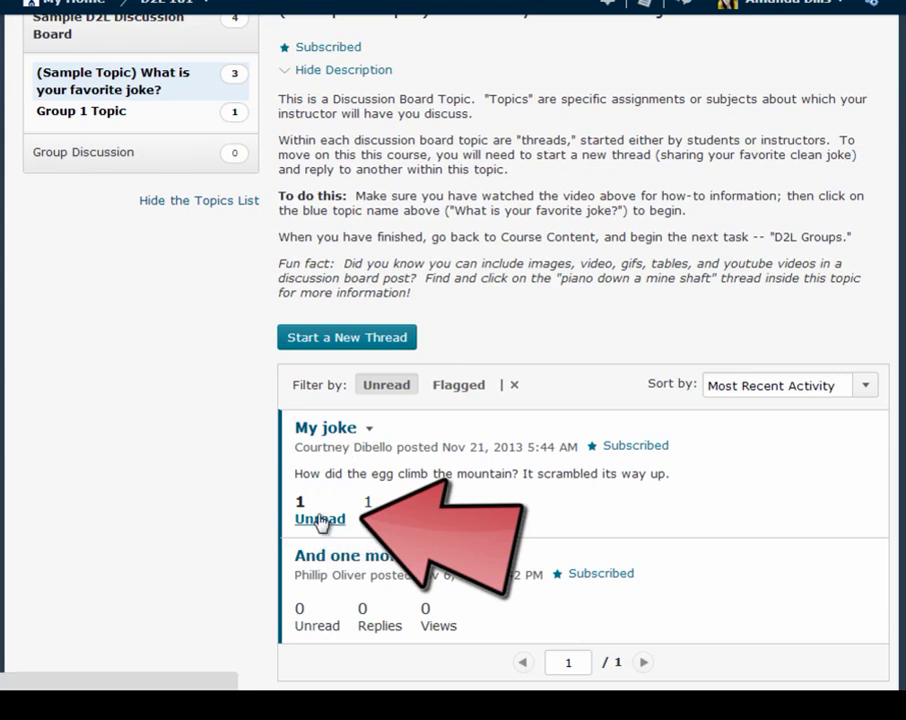
pyautogui.click(321, 520)
pyautogui.scroll(-2, 503, 573)
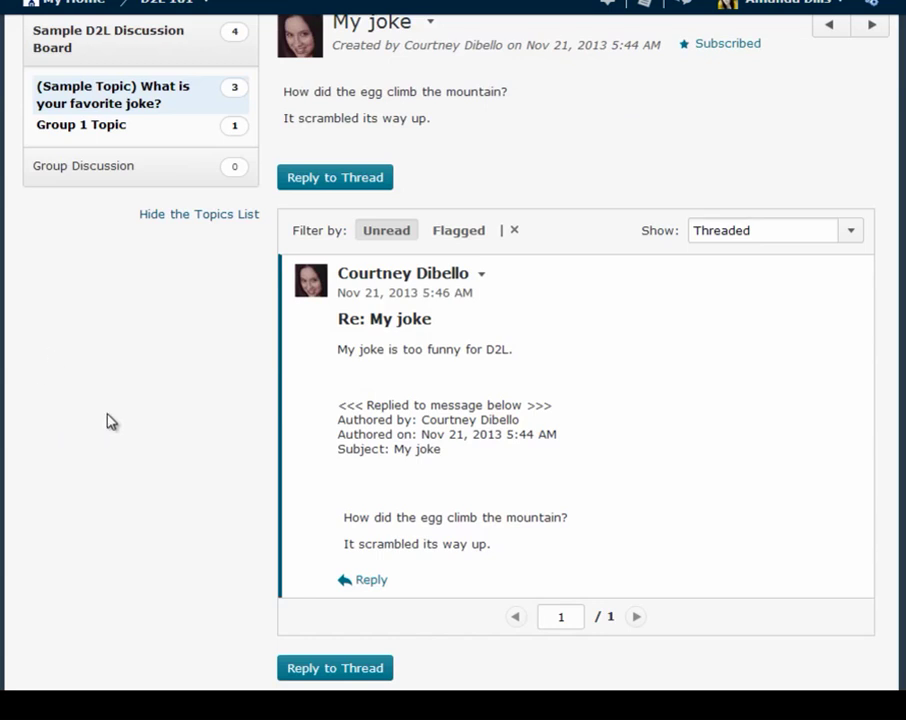
# - View the discussion subscription alerts and open the notifications test thread from them
pyautogui.scroll(3, 8, 435)
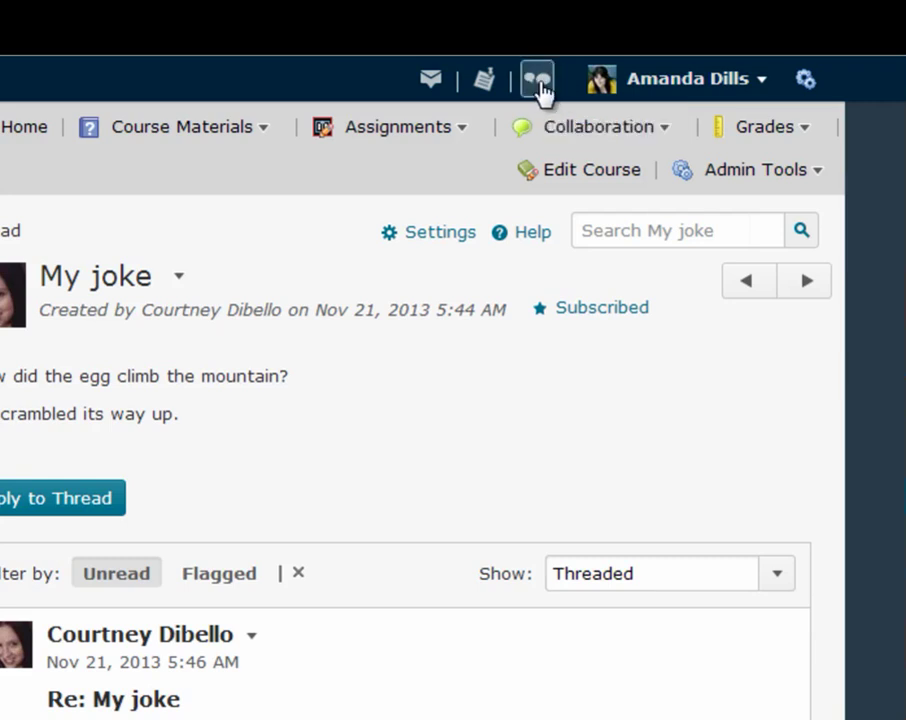
pyautogui.click(538, 82)
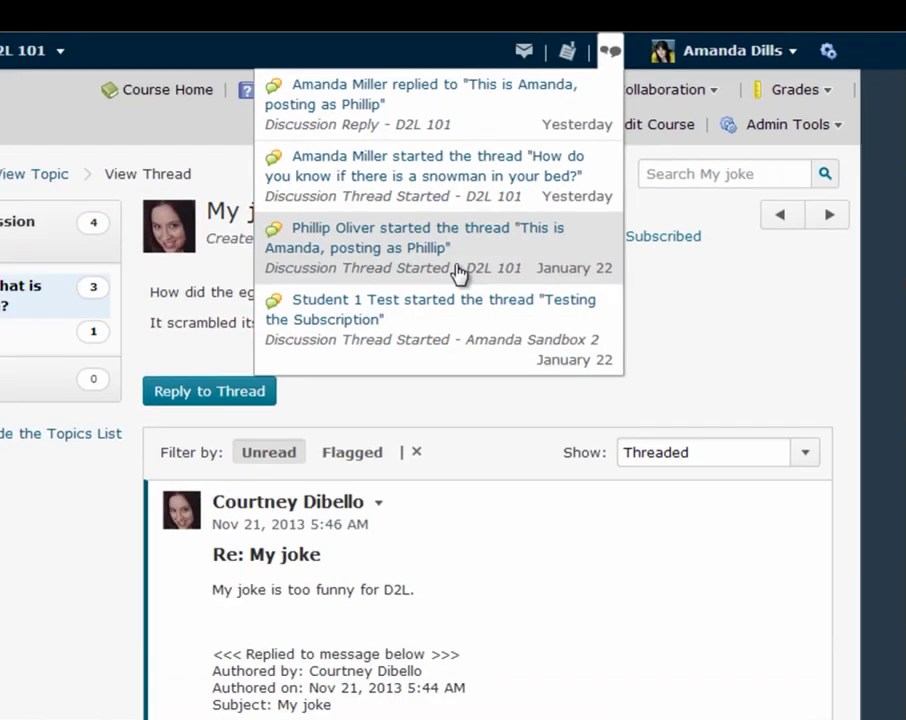
pyautogui.click(425, 345)
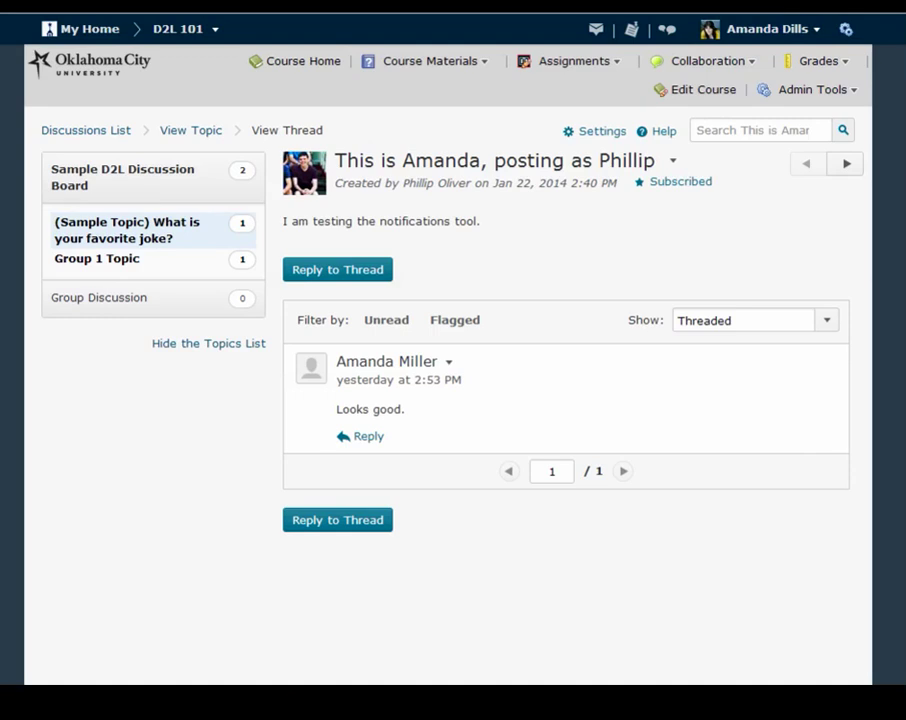
# - Return to the Discussions List, reopen the favorite joke topic and look for the unread marker beside its threads
pyautogui.click(70, 134)
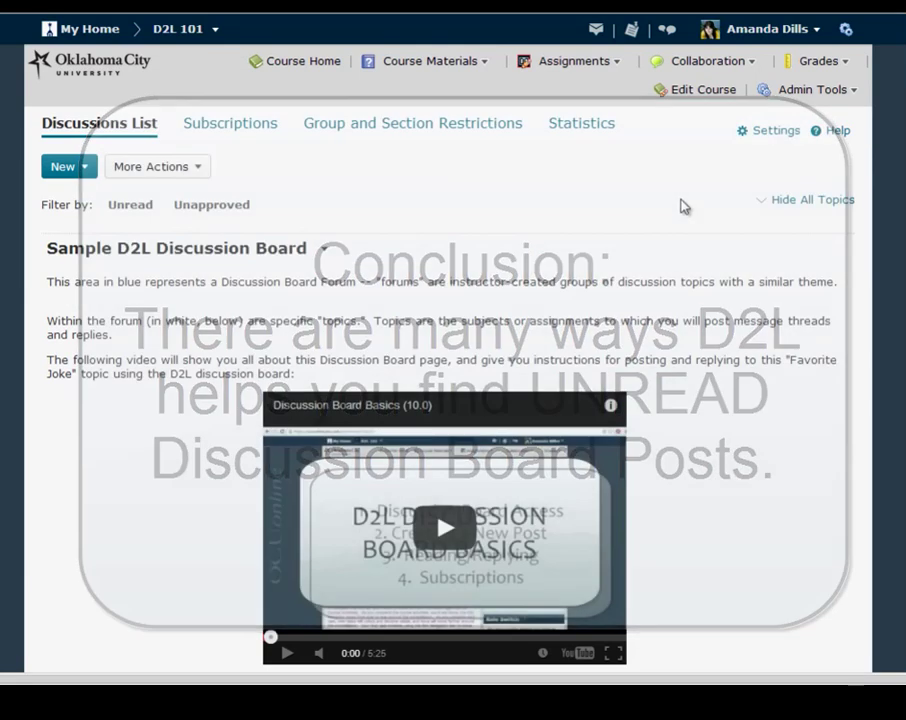
pyautogui.scroll(-3, 878, 467)
pyautogui.scroll(-9, 878, 462)
pyautogui.scroll(3, 874, 456)
pyautogui.click(340, 245)
pyautogui.scroll(-12, 576, 505)
pyautogui.scroll(4, 459, 379)
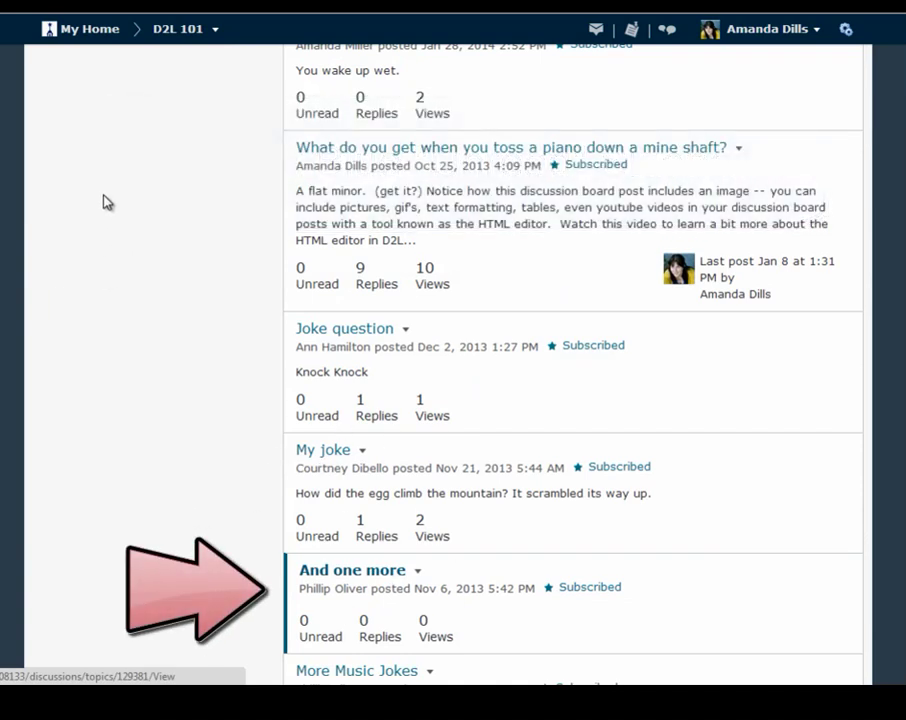
# - Limit the favorite joke topic's thread list to unread threads
pyautogui.scroll(4, 508, 304)
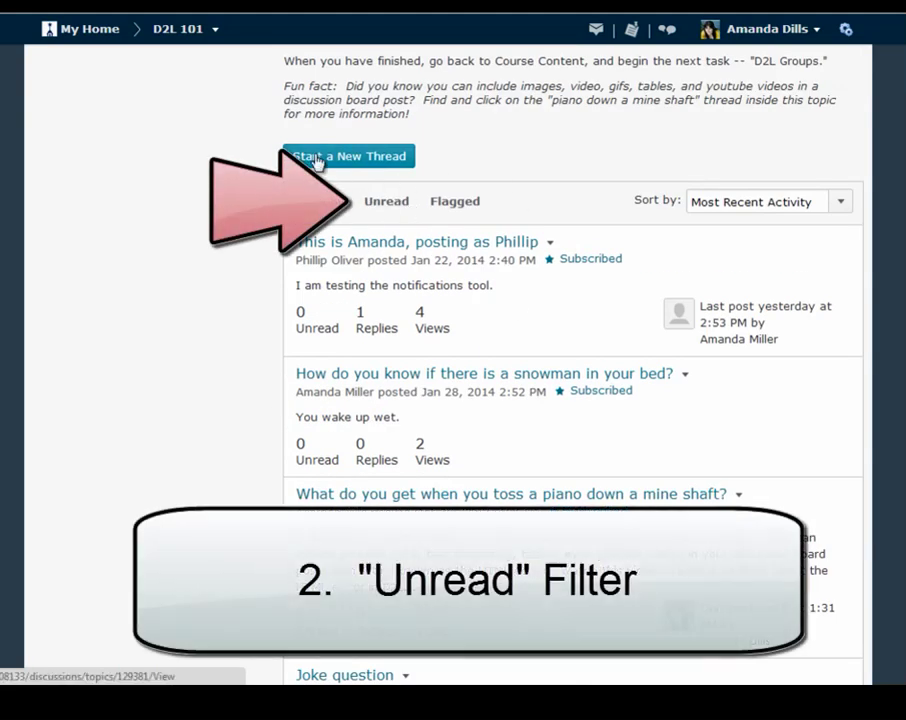
pyautogui.click(388, 202)
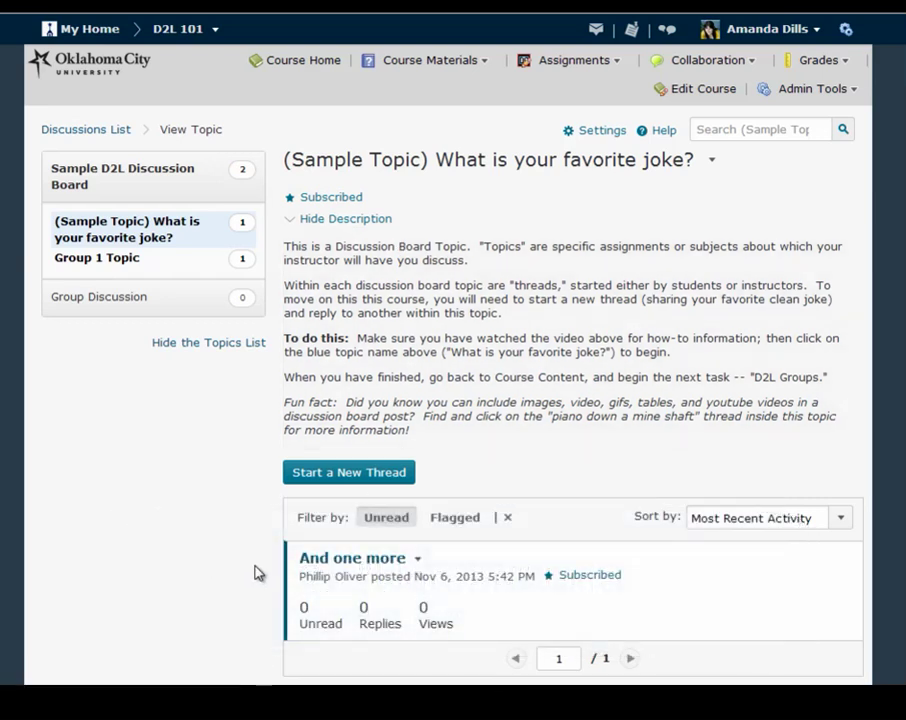
# - Go back to the Discussions List and check the unread counts in the Posts column for each topic
pyautogui.click(118, 131)
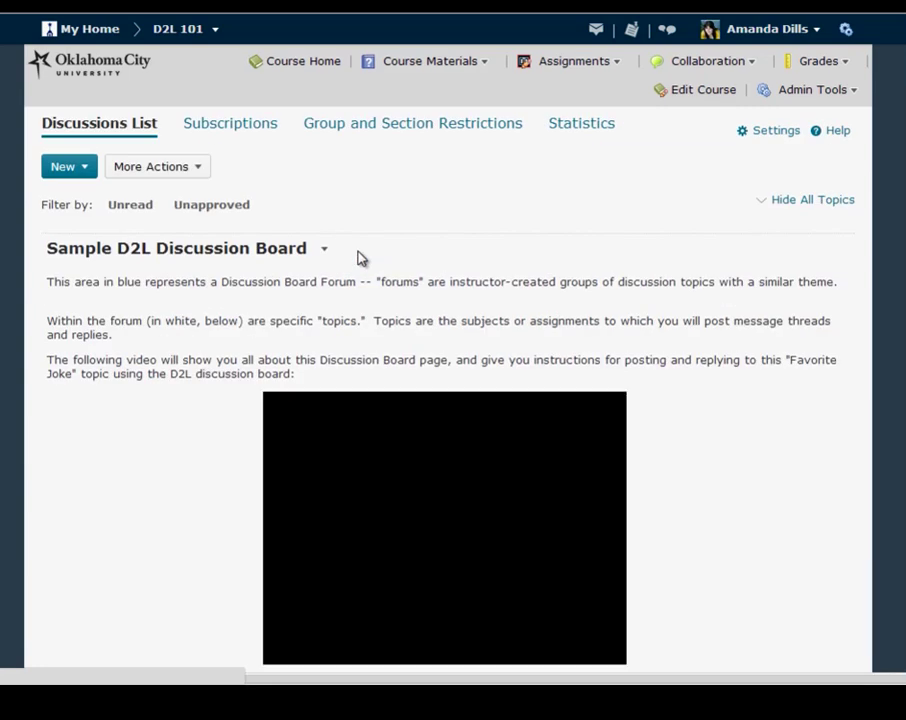
pyautogui.scroll(-5, 740, 430)
pyautogui.scroll(-1, 768, 446)
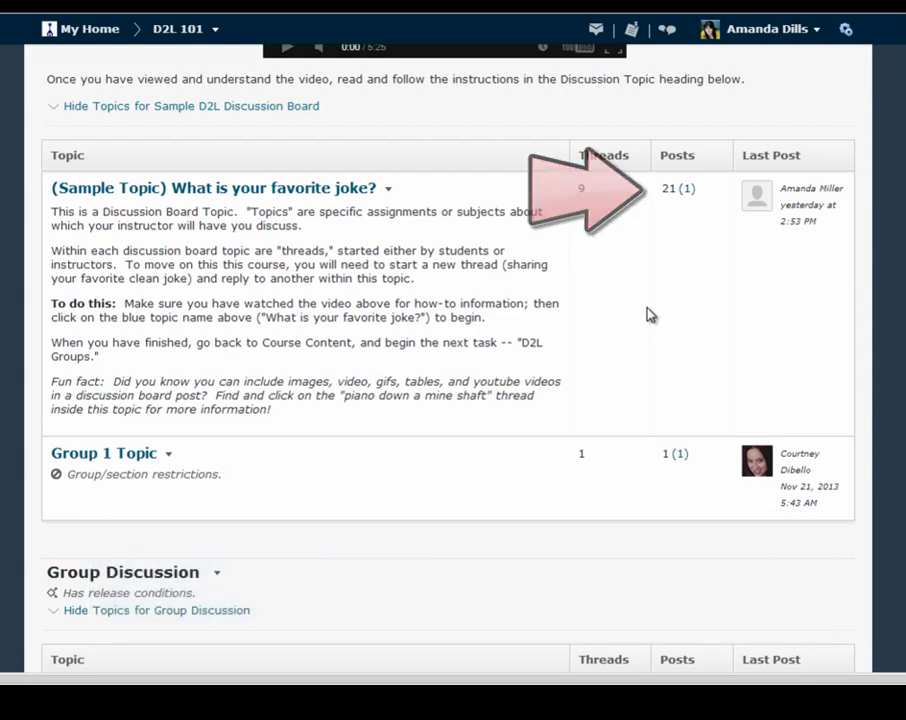
# - Review the discussion subscription alerts in the minibar and close the list without opening an alert
pyautogui.scroll(6, 704, 420)
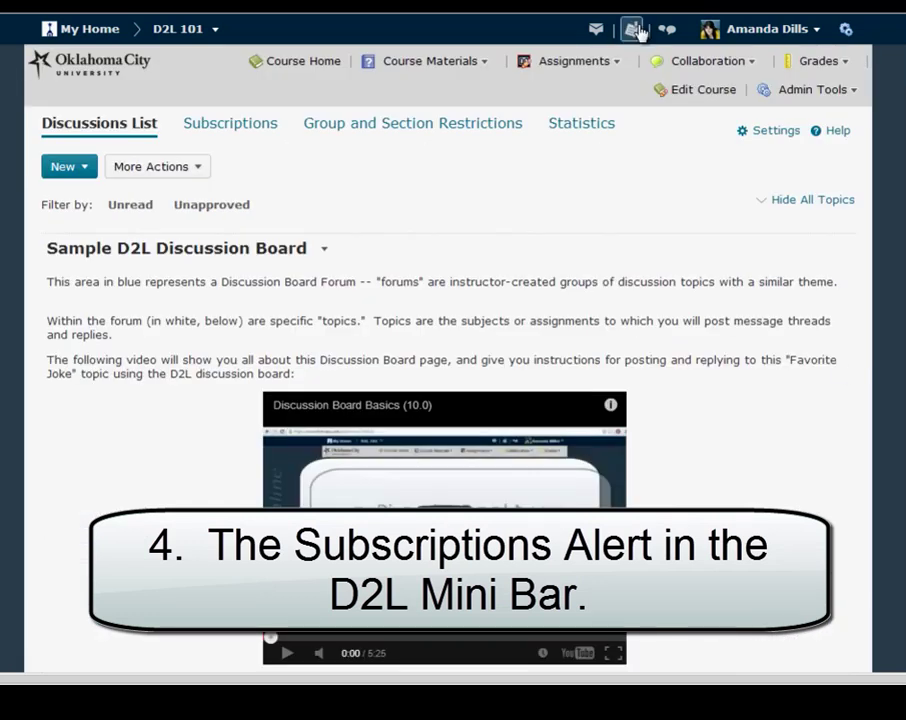
pyautogui.click(665, 28)
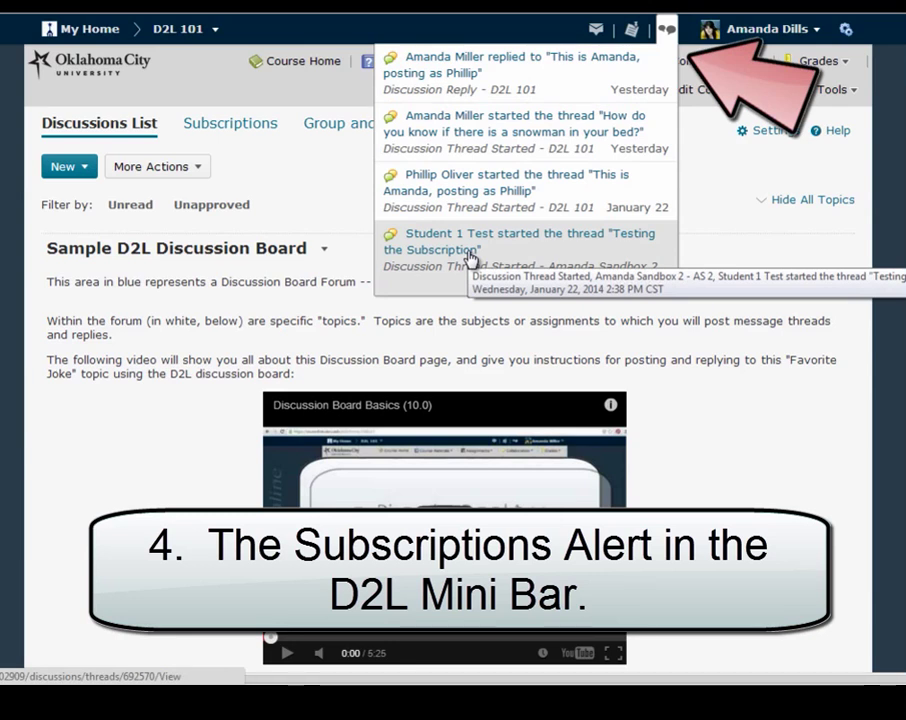
pyautogui.click(175, 481)
# - Open the favorite joke topic and its thread "How do you know if there is a snowman in your bed?"
pyautogui.scroll(-5, 175, 481)
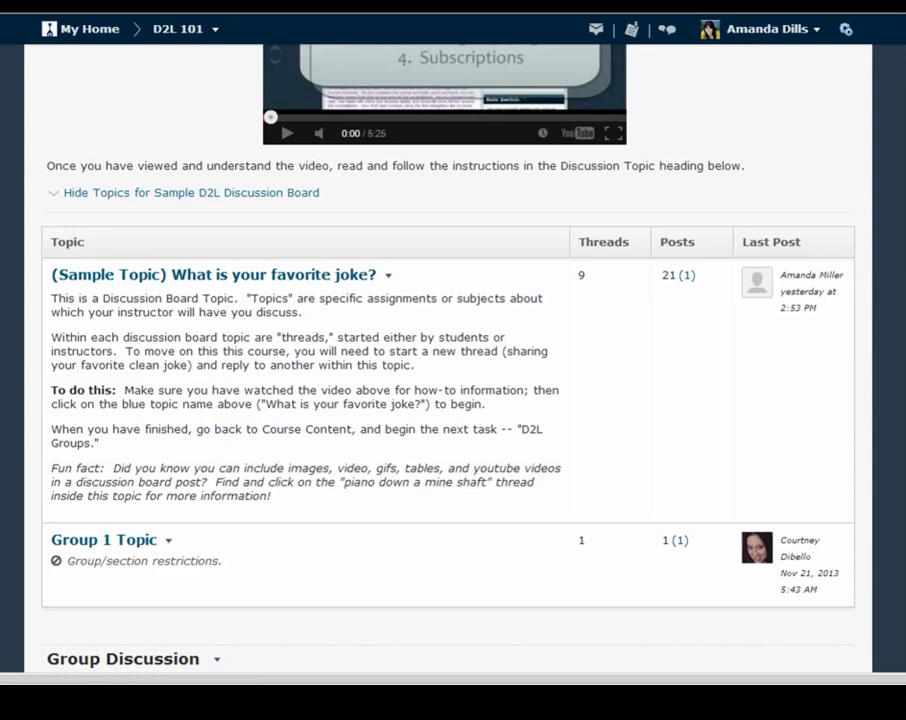
pyautogui.click(292, 276)
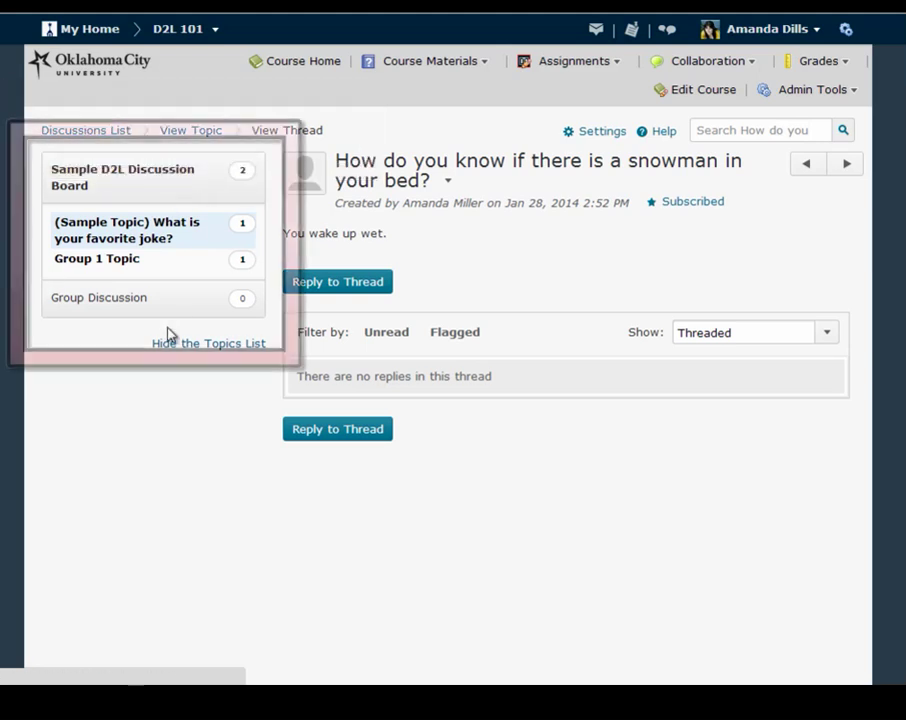
# - Collapse and re-expand the Sample D2L Discussion Board forum in the topics list, and open its favorite joke topic
pyautogui.click(157, 182)
pyautogui.click(157, 182)
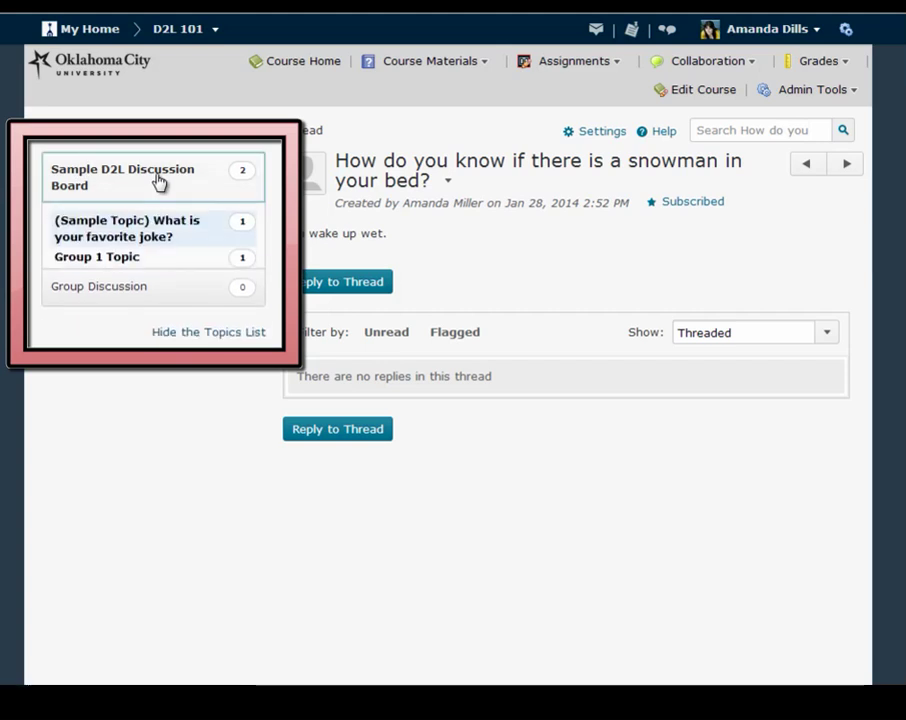
pyautogui.click(137, 228)
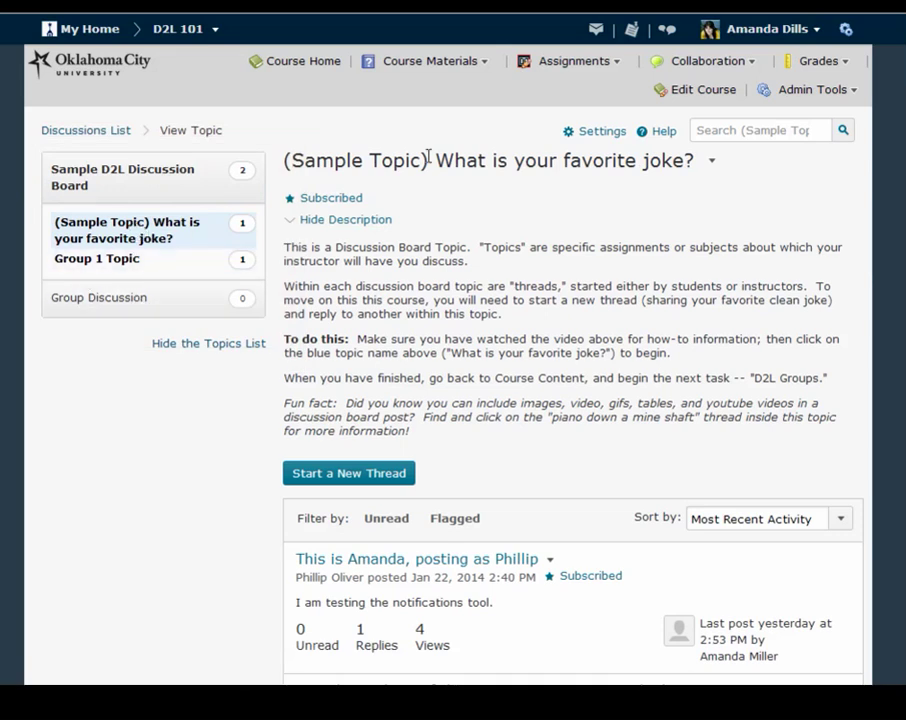